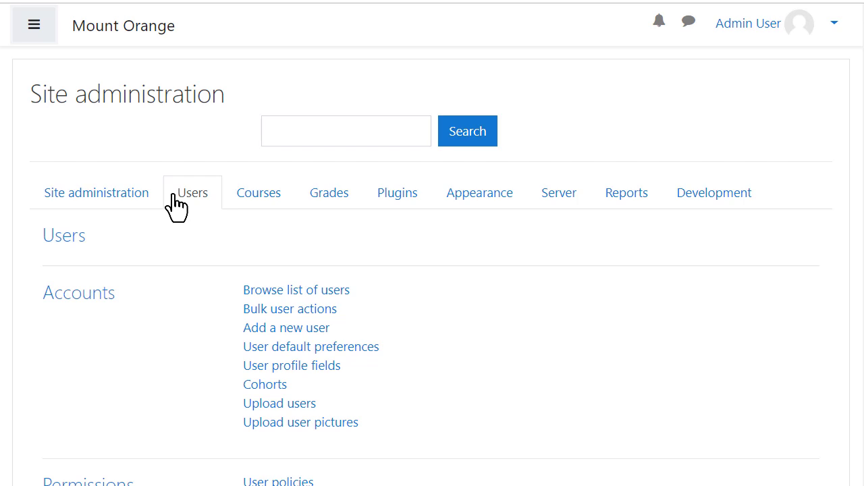
# Submit InductionCourseGroups.txt to the user upload with comma delimiter, UTF-8 encoding and 10 preview rows.
pyautogui.click(271, 408)
pyautogui.moveTo(3, 290); pyautogui.dragTo(328, 270)
pyautogui.click(334, 473)
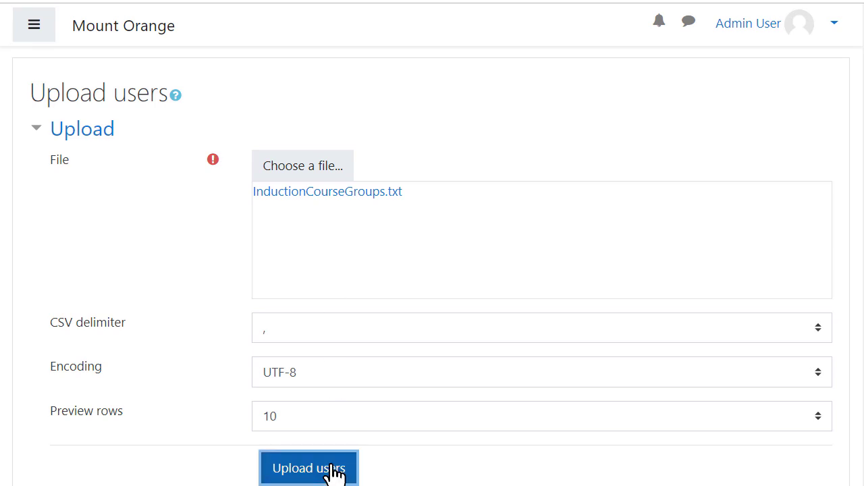
# Change the upload type from adding new users only, and run the user upload.
pyautogui.scroll(-5, 830, 250)
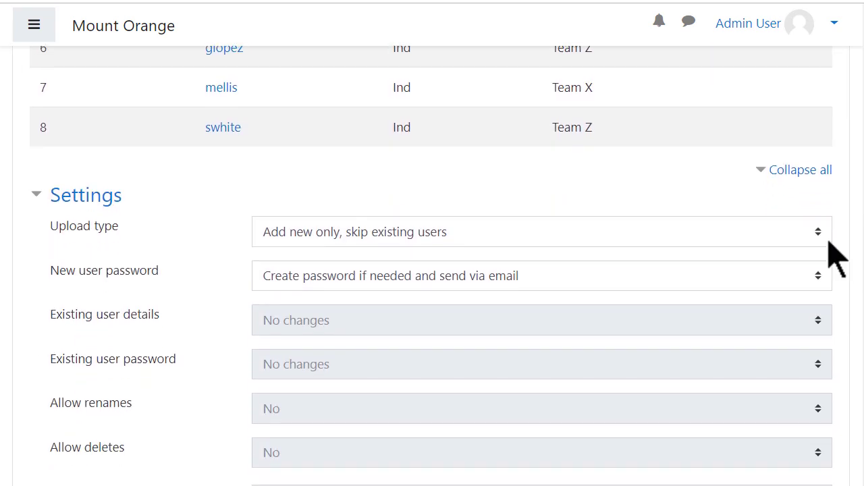
pyautogui.click(821, 233)
pyautogui.click(754, 317)
pyautogui.scroll(-10, 844, 291)
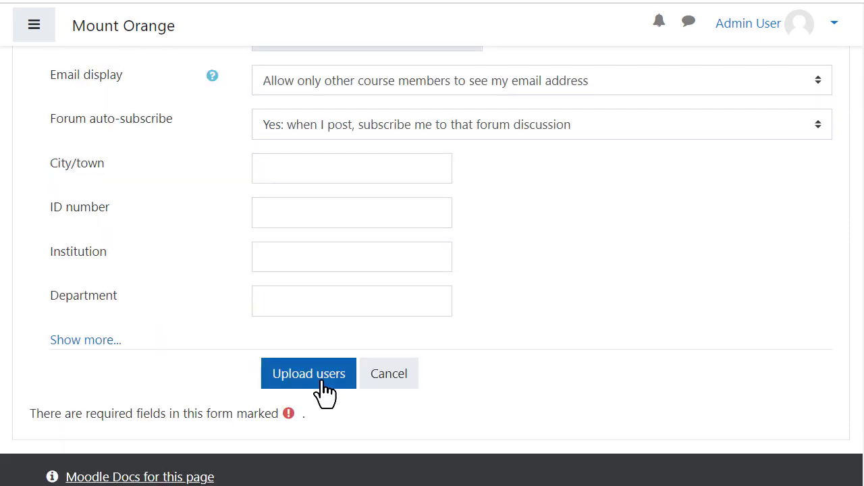
pyautogui.click(326, 389)
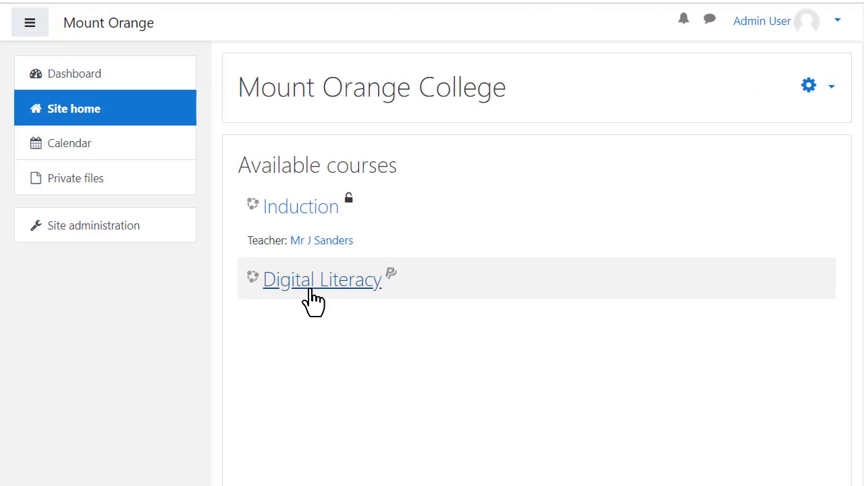
# Open the groups page for the participants of the Digital Literacy course.
pyautogui.click(311, 299)
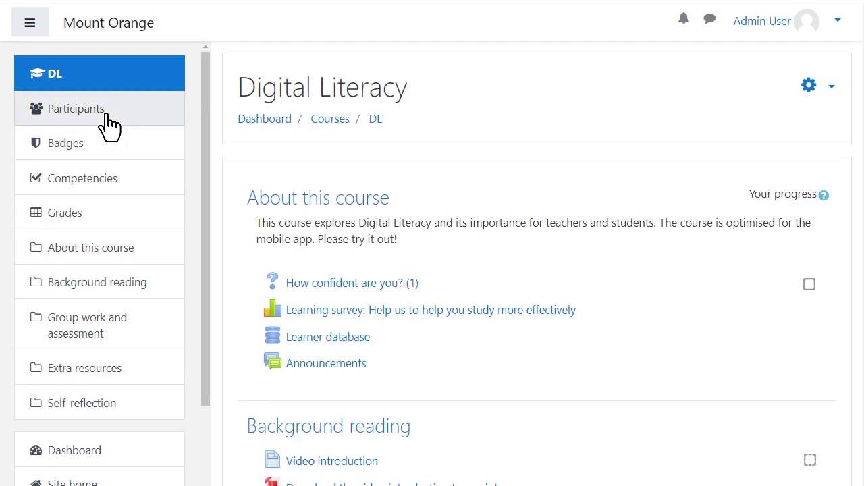
pyautogui.click(111, 125)
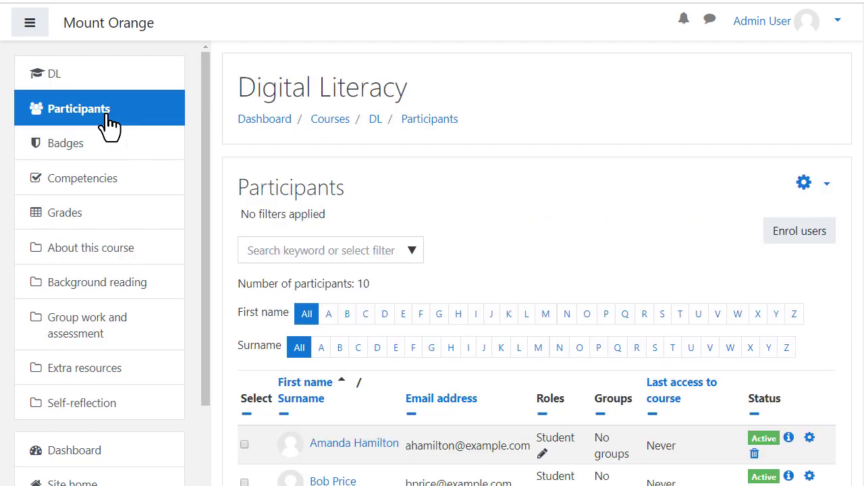
pyautogui.click(821, 191)
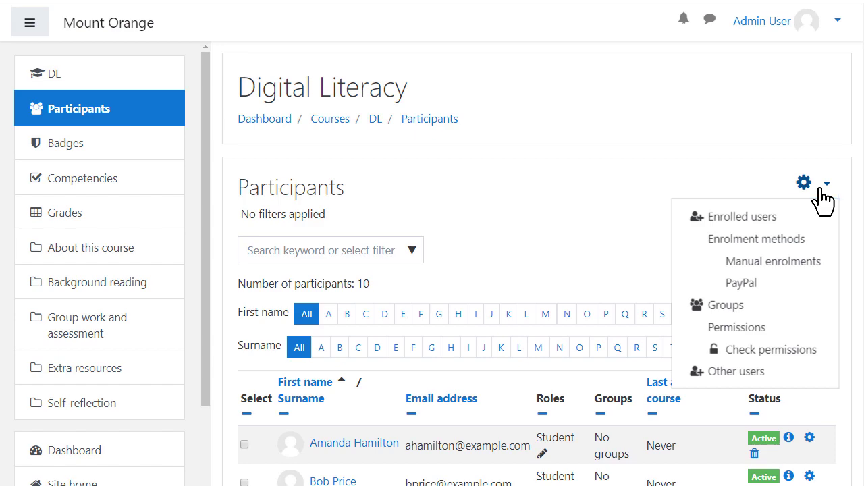
pyautogui.click(726, 306)
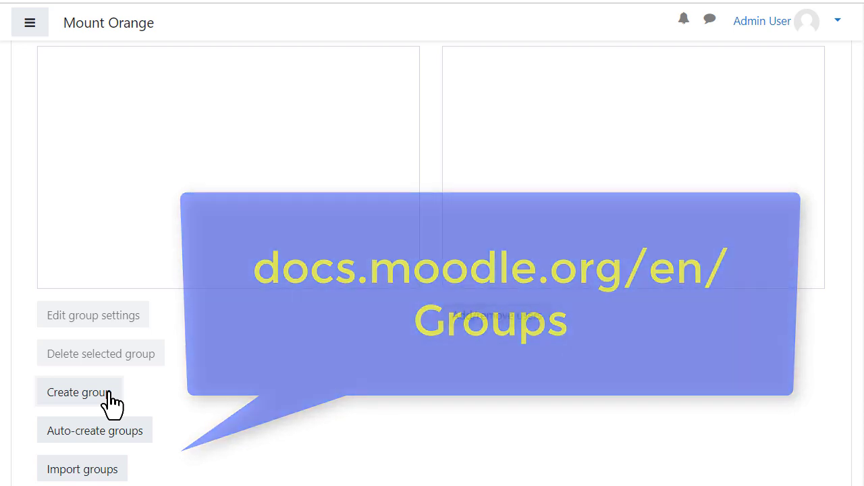
# Create a group named Team A with teamred.png as its picture, leaving the enrolment key empty.
pyautogui.click(108, 398)
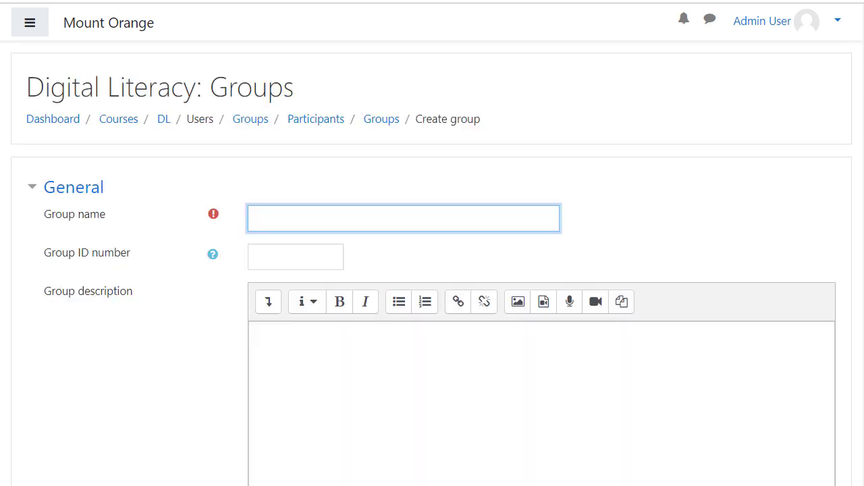
pyautogui.write('Team A')
pyautogui.scroll(-3, 370, 377)
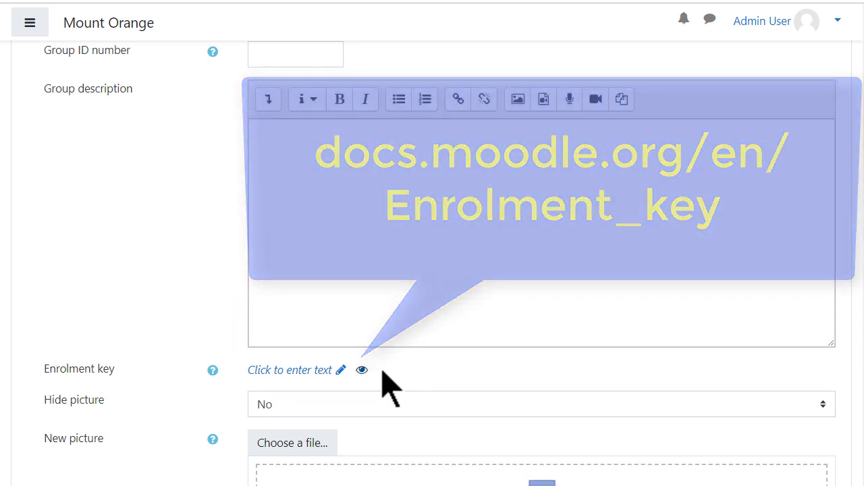
pyautogui.scroll(-1, 382, 370)
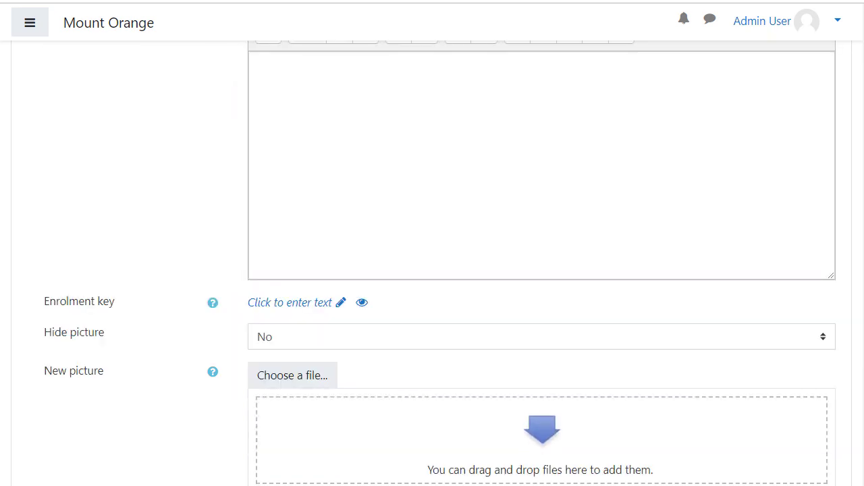
pyautogui.moveTo(297, 351); pyautogui.dragTo(332, 426)
pyautogui.scroll(-2, 333, 439)
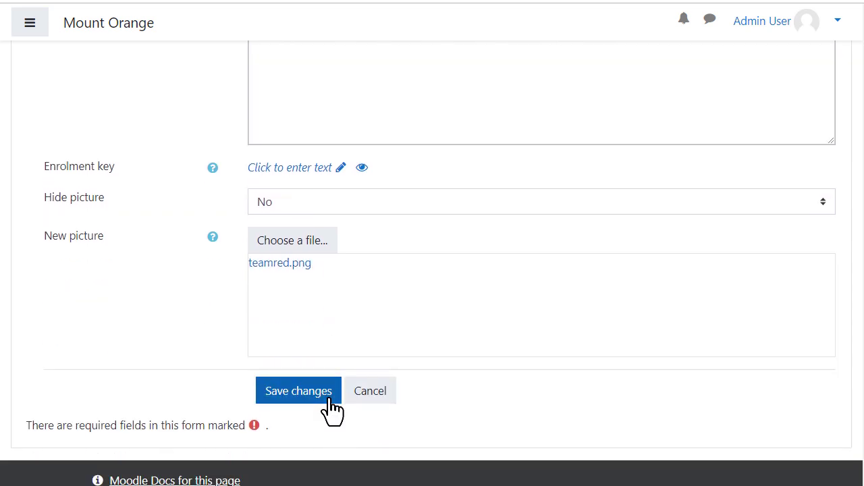
pyautogui.click(330, 400)
# Add the first five students among the potential members to Team A and return to the course's group list.
pyautogui.click(535, 352)
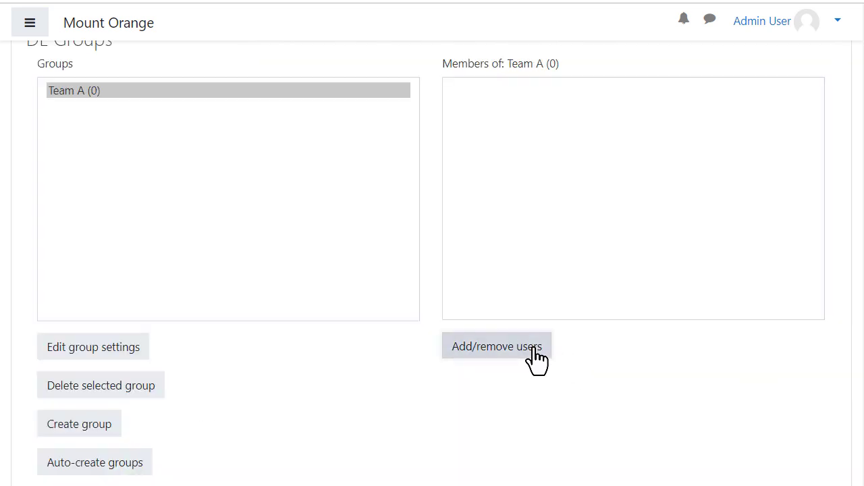
pyautogui.moveTo(528, 278); pyautogui.dragTo(530, 295)
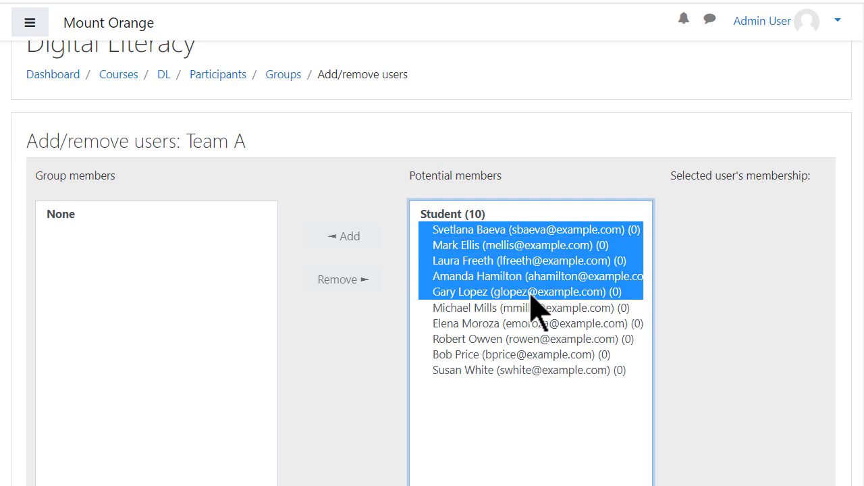
pyautogui.click(347, 236)
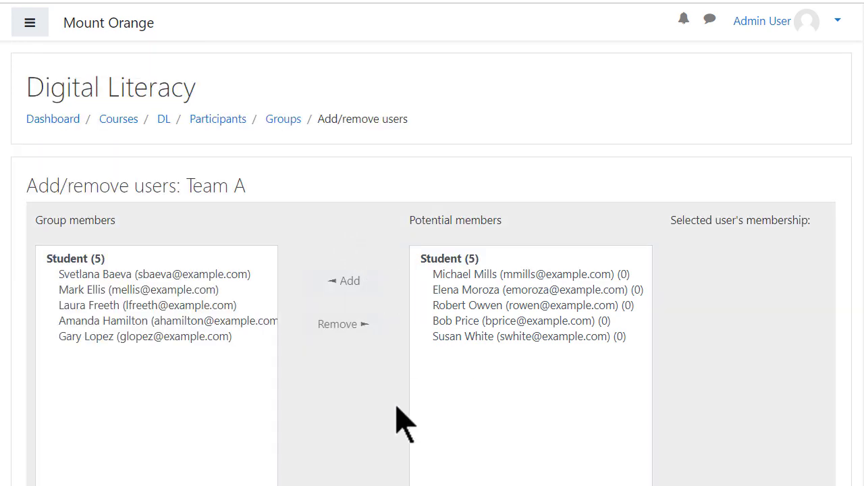
pyautogui.scroll(-2, 404, 424)
pyautogui.scroll(-1, 404, 424)
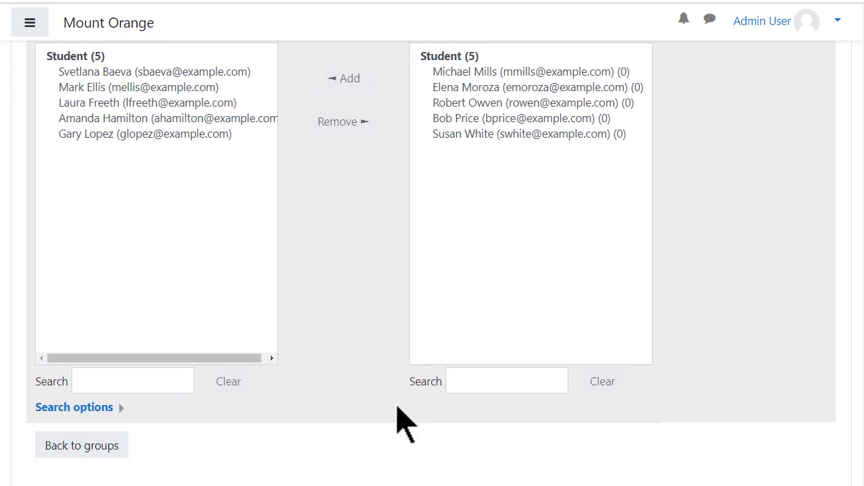
pyautogui.click(95, 449)
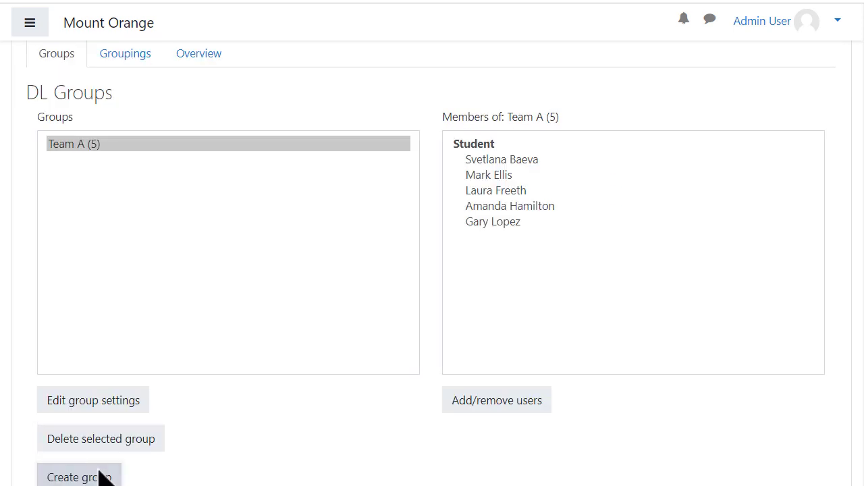
# Create a group named Team B and add the last five students among the potential members to it.
pyautogui.click(79, 476)
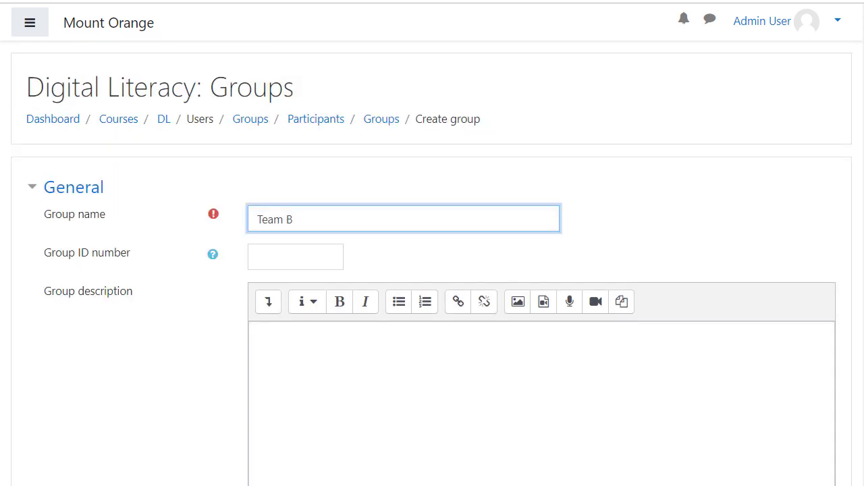
pyautogui.scroll(-4, 304, 408)
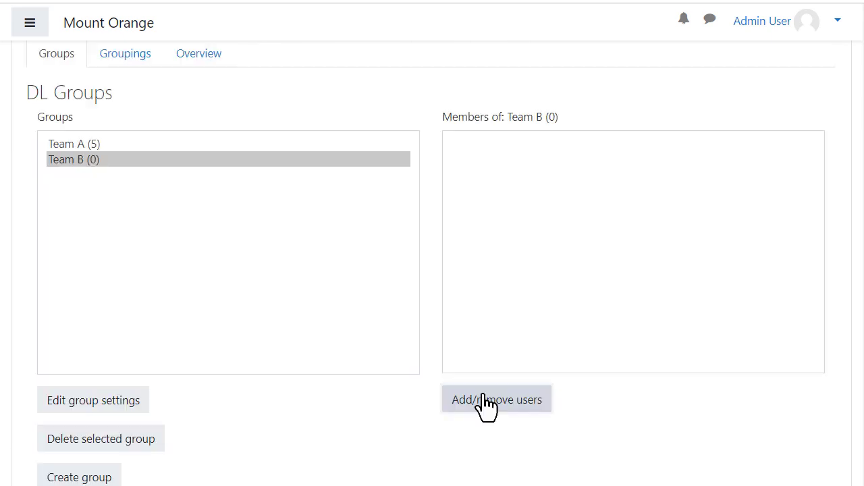
pyautogui.click(481, 398)
pyautogui.scroll(-1, 493, 365)
pyautogui.click(493, 308)
pyautogui.keyDown('shift'); pyautogui.click(503, 370); pyautogui.keyUp('shift')
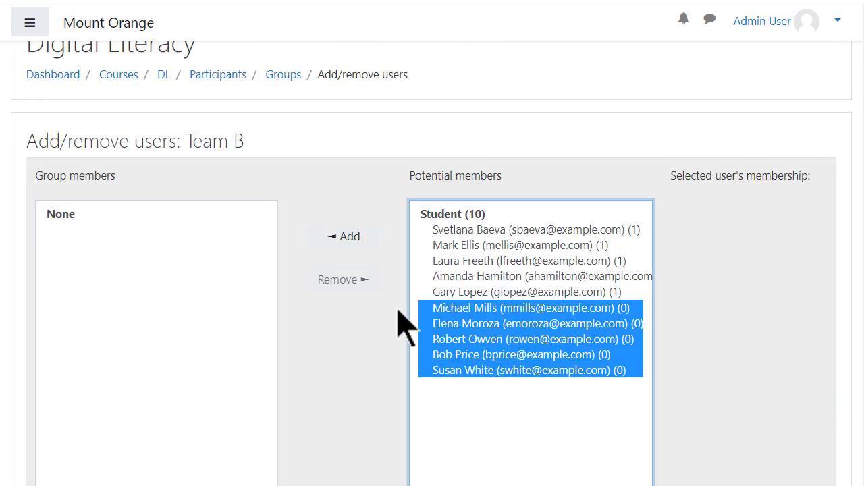
pyautogui.click(342, 236)
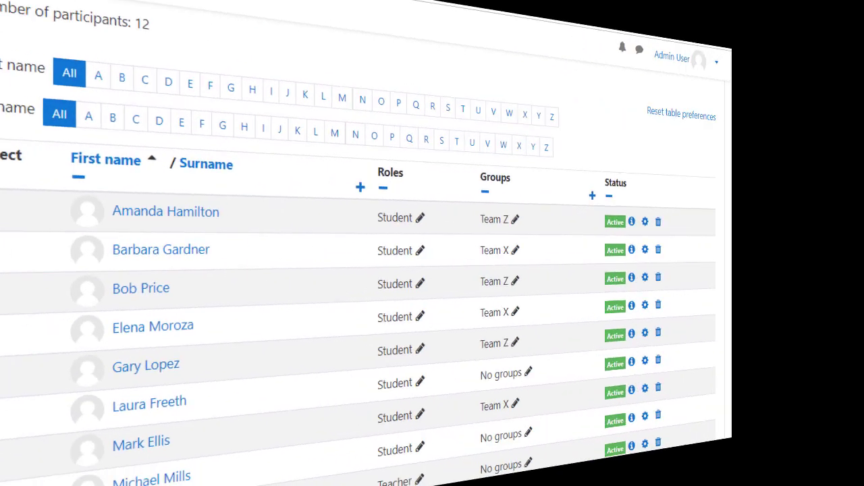